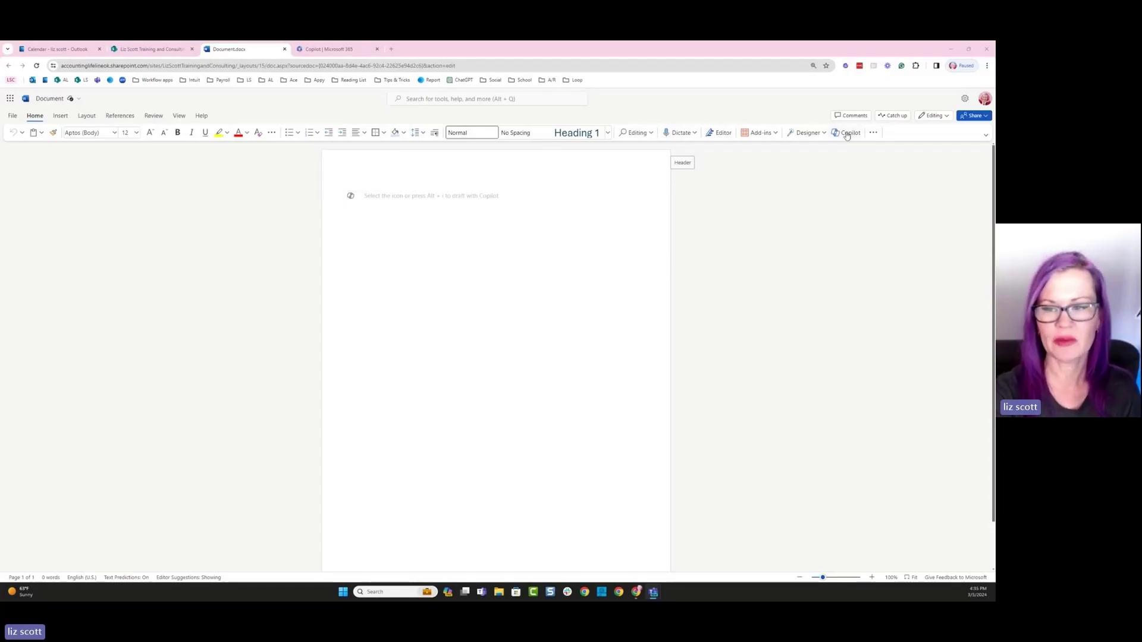
- Generate a Copilot draft of an ABC CO. engagement letter for the QuickBooks Desktop to Online conversion
click(350, 197)
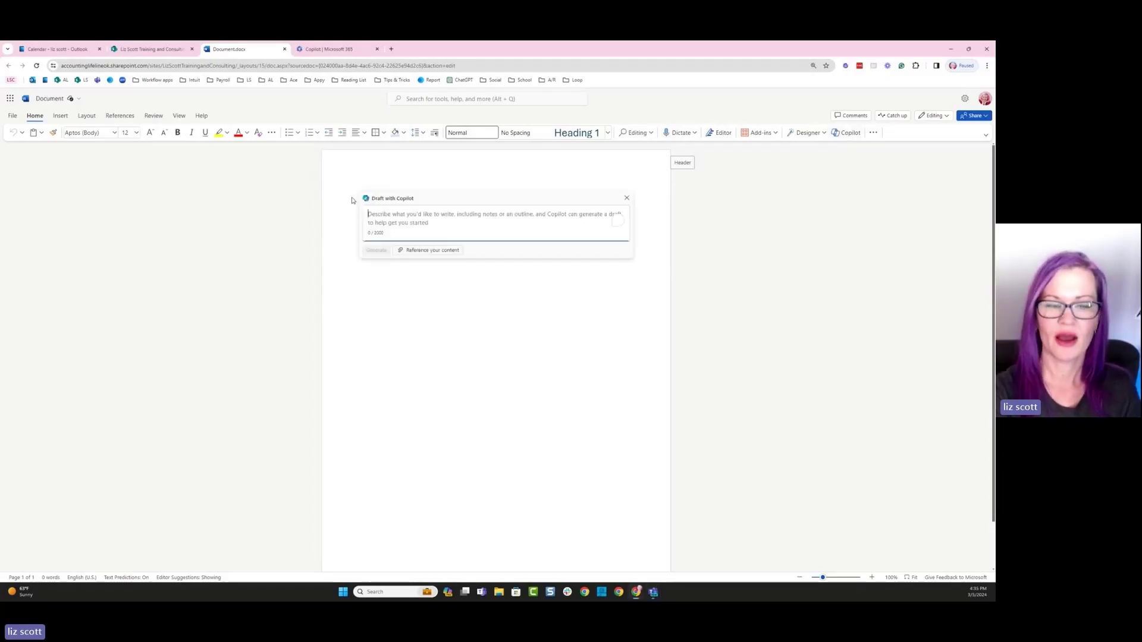
text(Create an engagement letter for client ABC CO. The services provided: Convert existing QuickBooks Desktop file to QuickBooks Online, include a signature and date line)
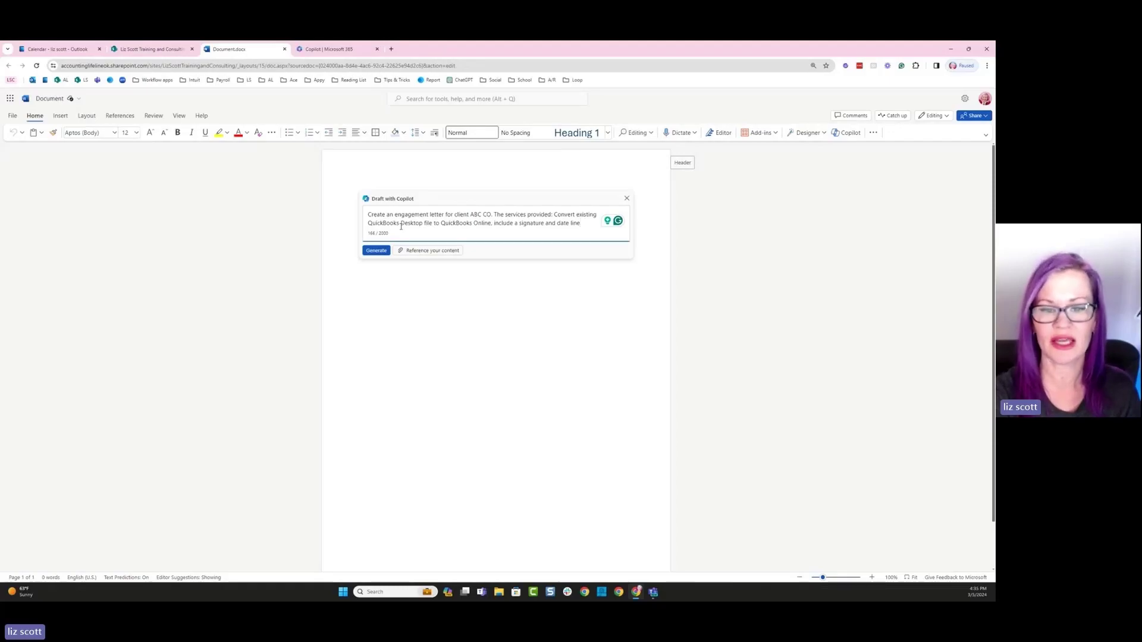
click(377, 251)
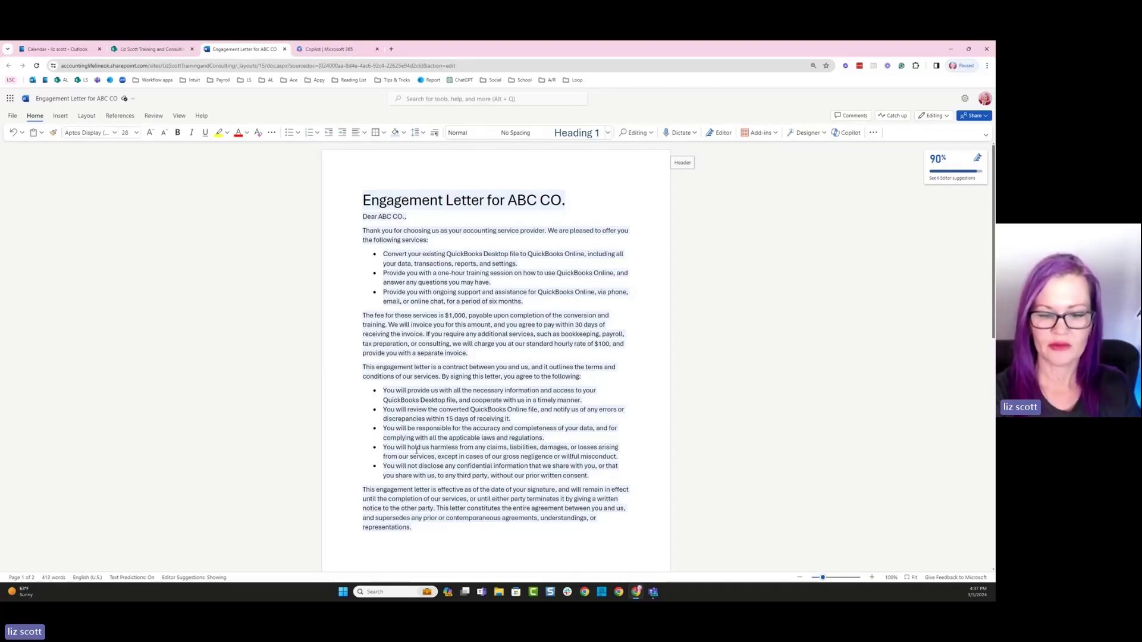
- Review the drafted letter's services, $1,000 fee and terms, then keep it in the document
scroll(416, 451, down, 3)
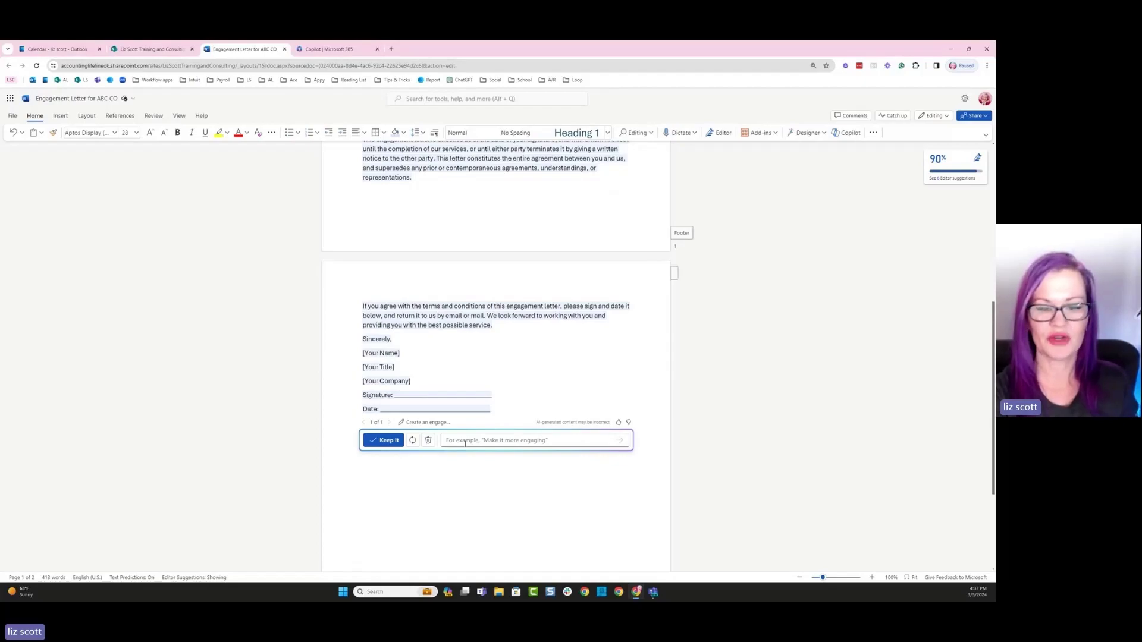
click(385, 440)
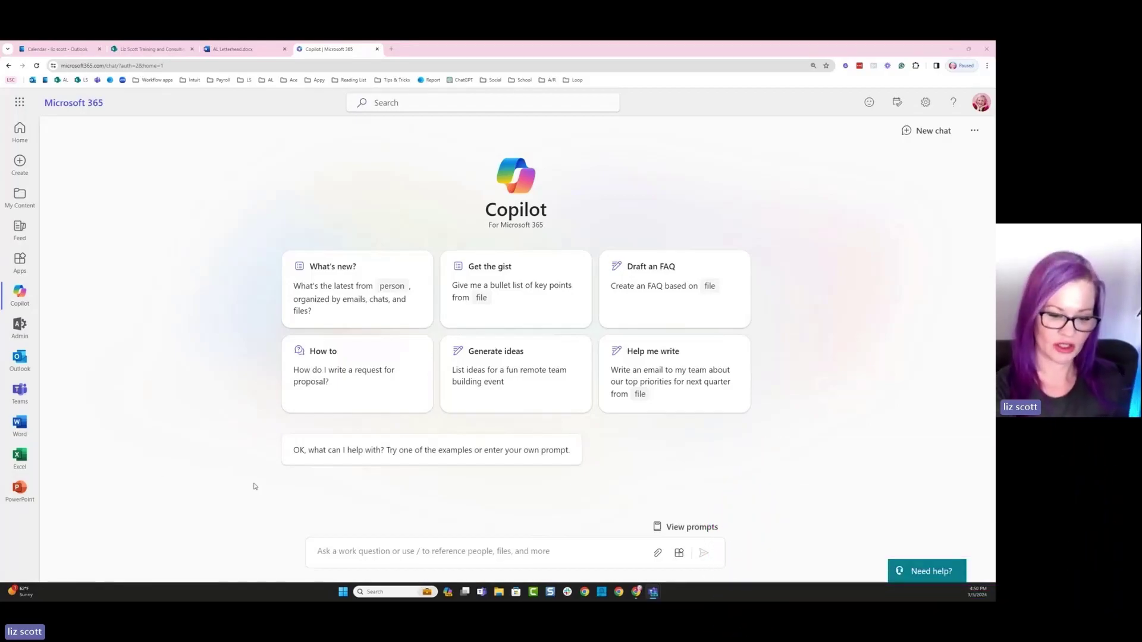
- Start a Copilot engagement letter request referencing QBO conversion engagement letter template.docx
click(316, 553)
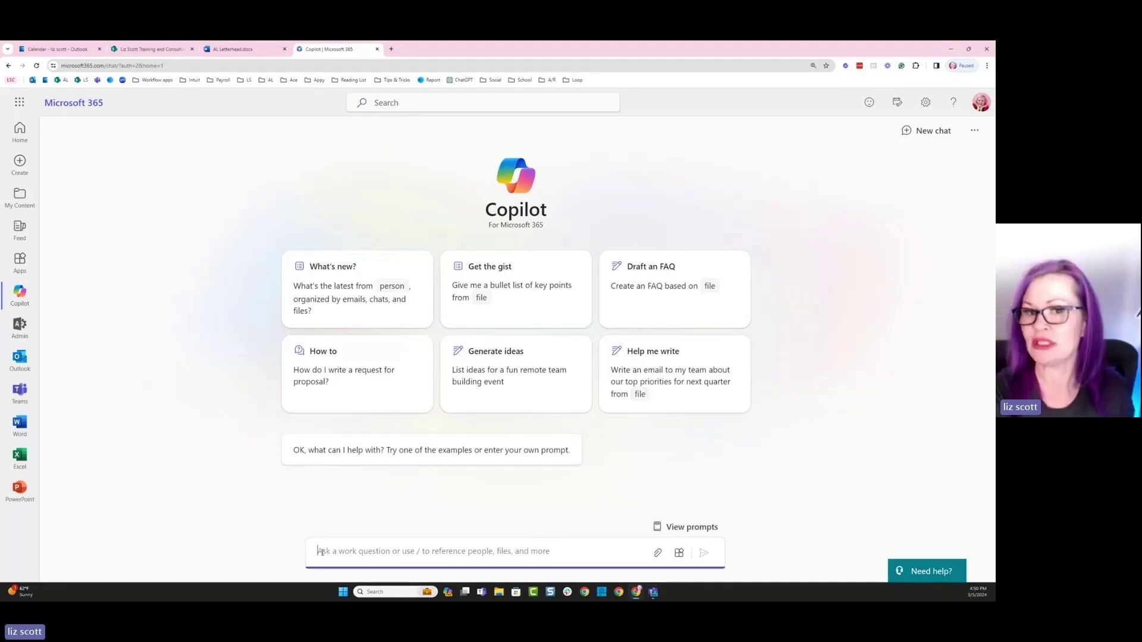
text(Create an engagement letter inspired by)
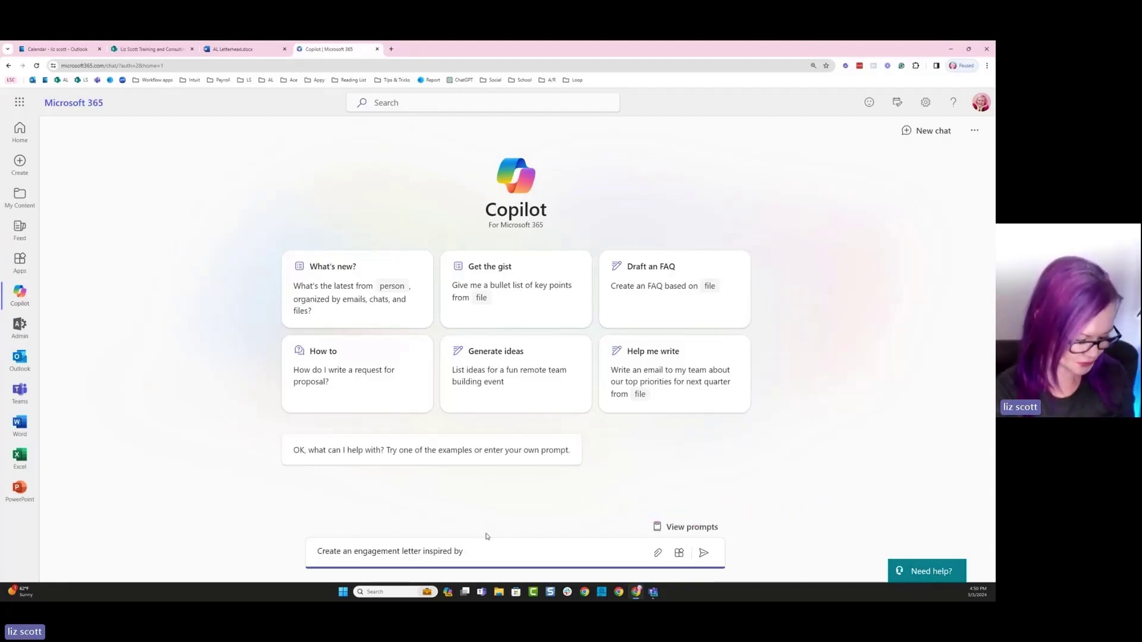
text(/)
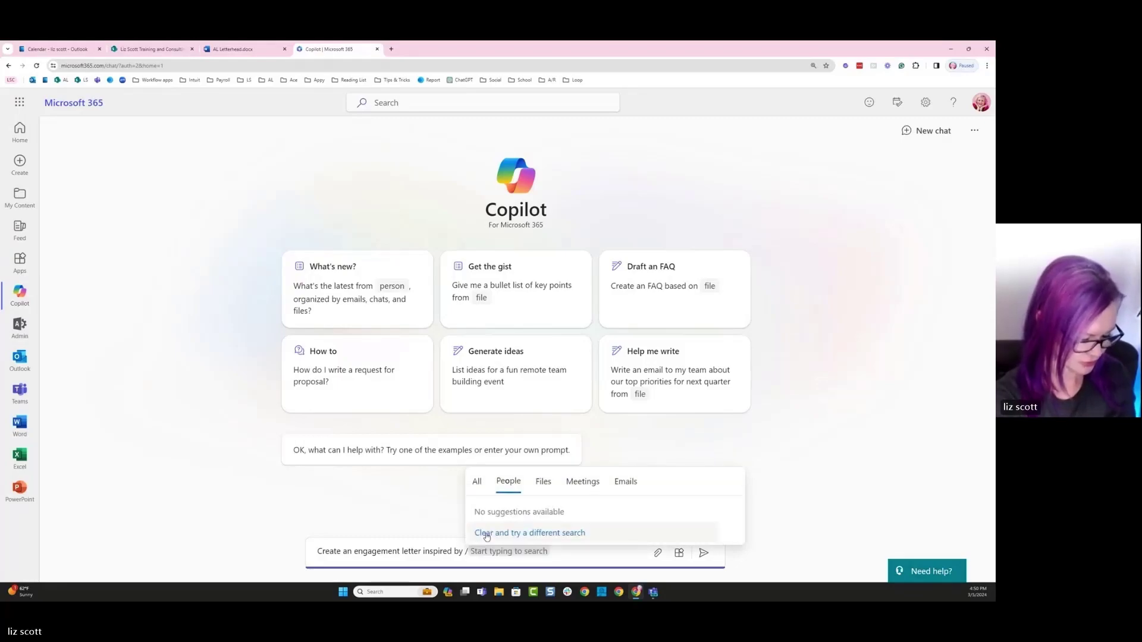
text(qbo con)
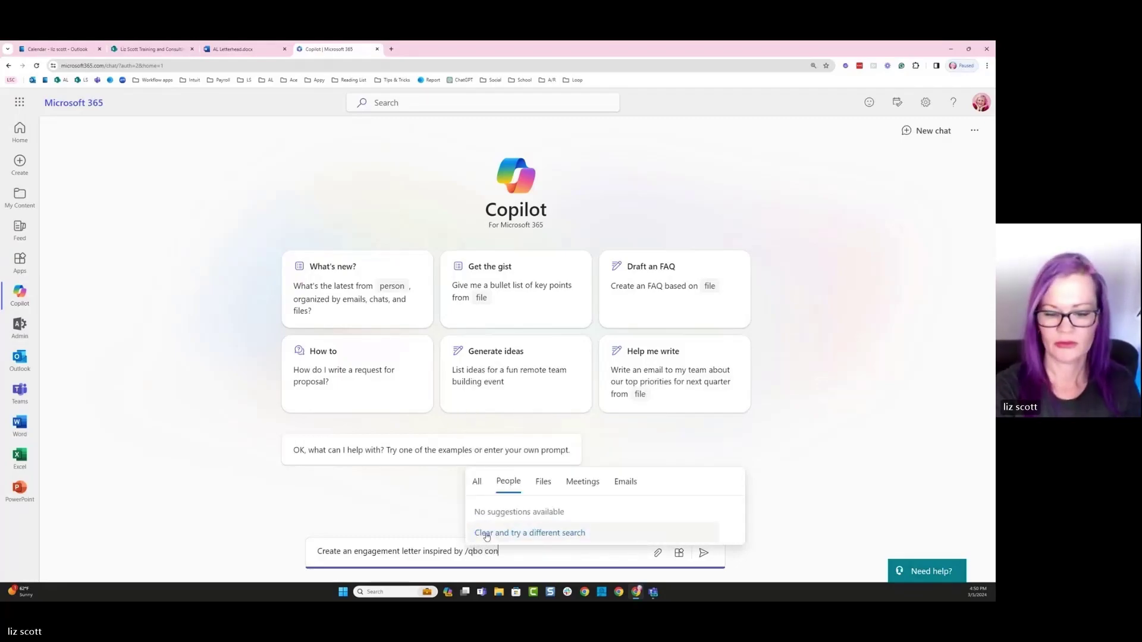
click(543, 483)
click(537, 529)
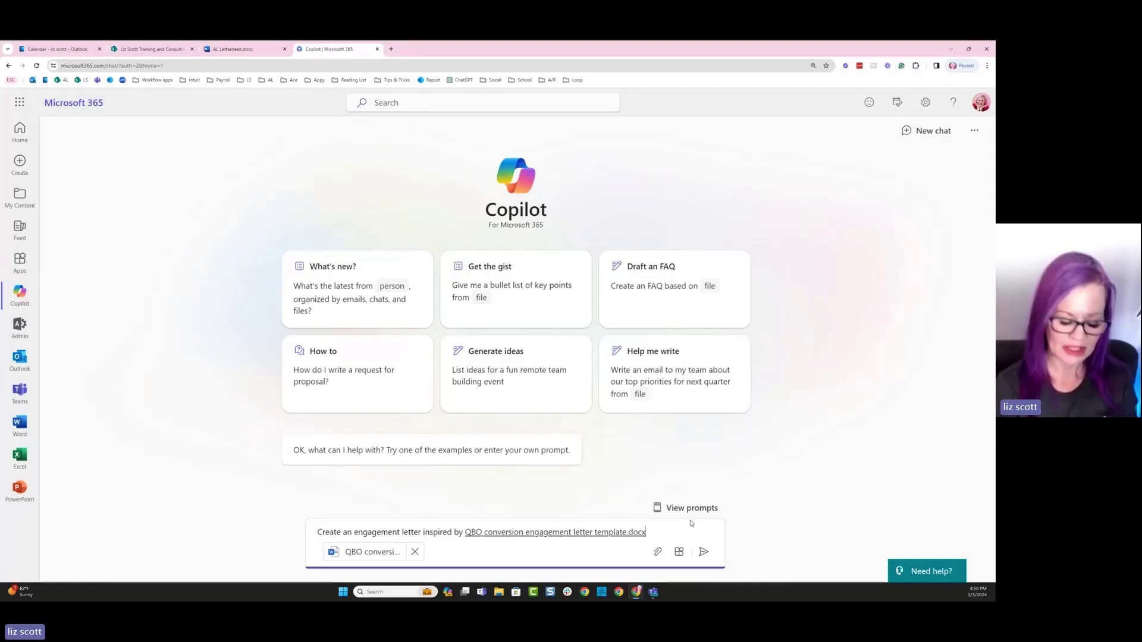
- Ask for client name ABC CO. plus a signature and date line, and send the request
text(includ)
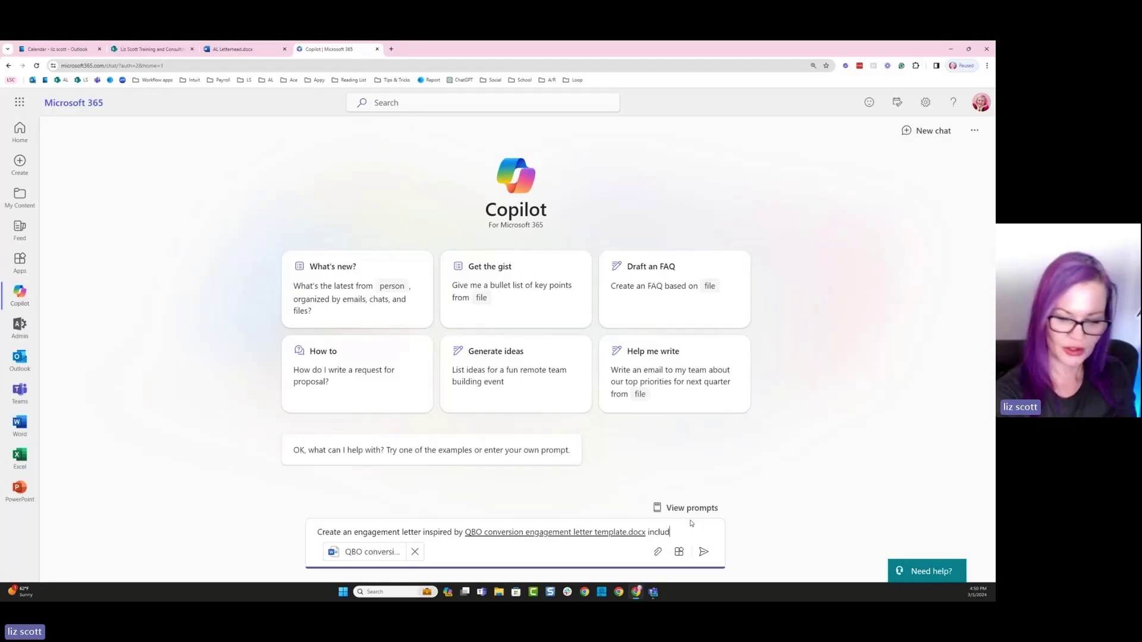
text(e client n)
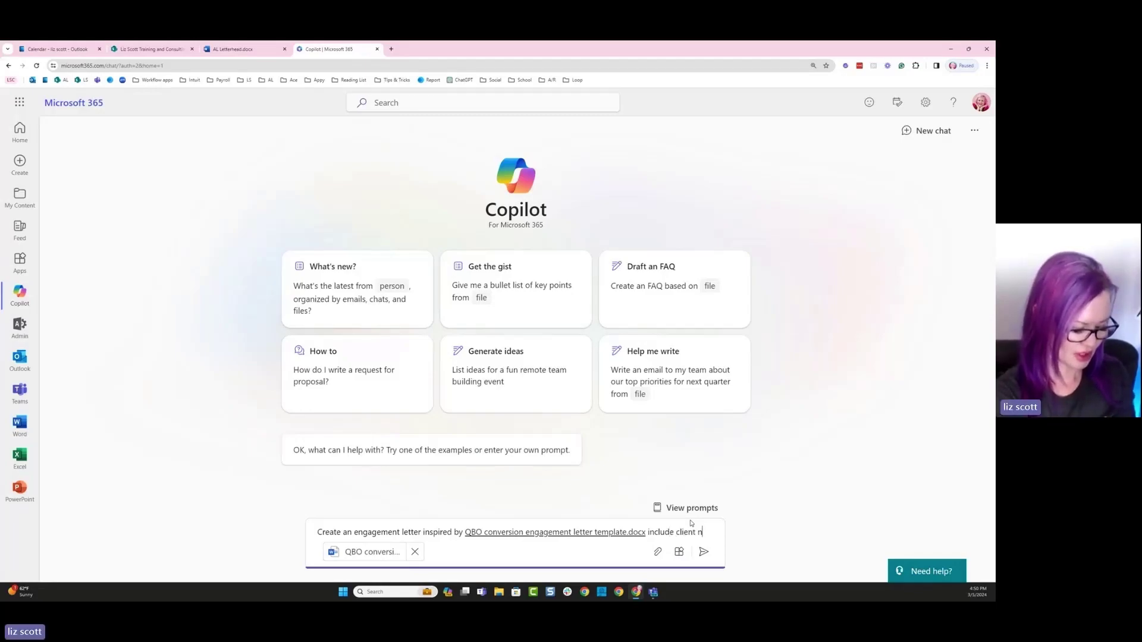
text(ame ABC)
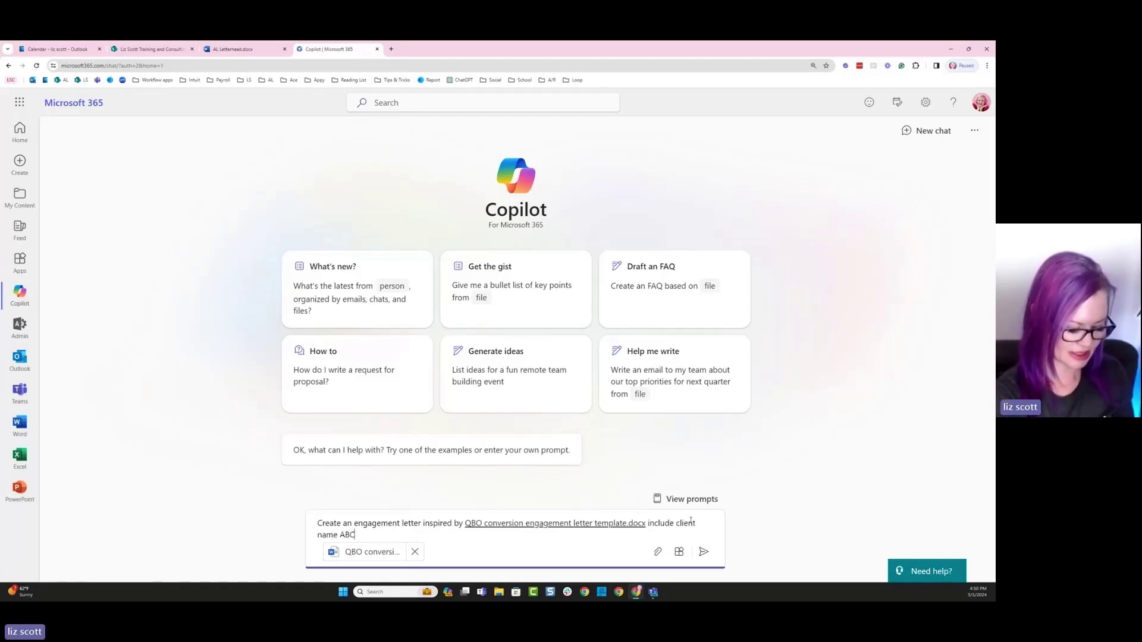
text( CO.)
key(BackSpace)
text(C)
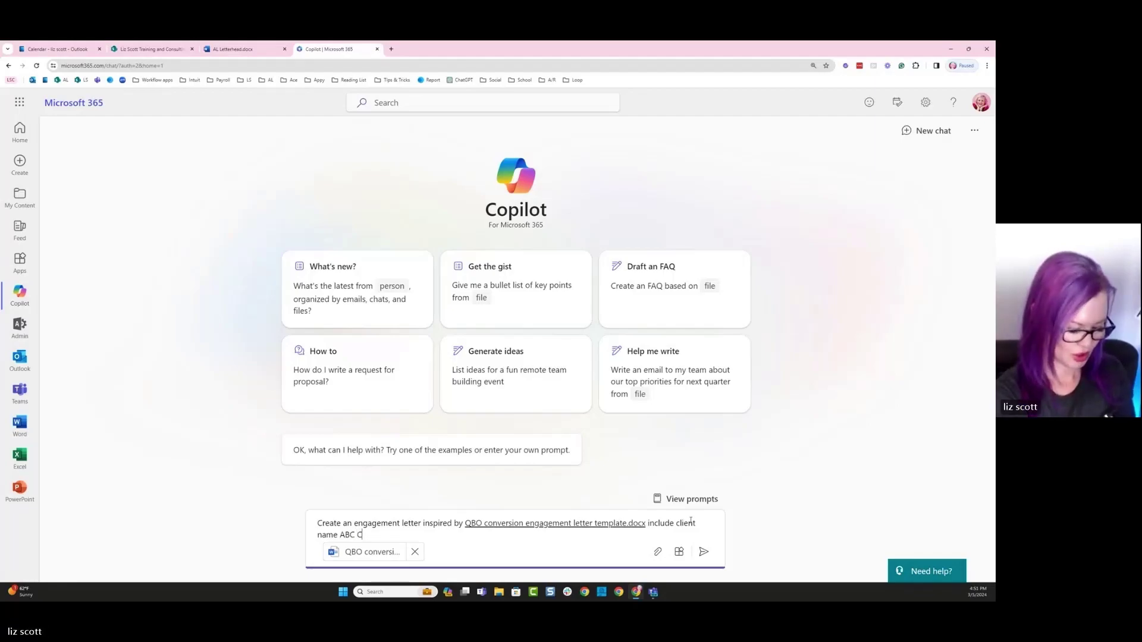
text(O. ad)
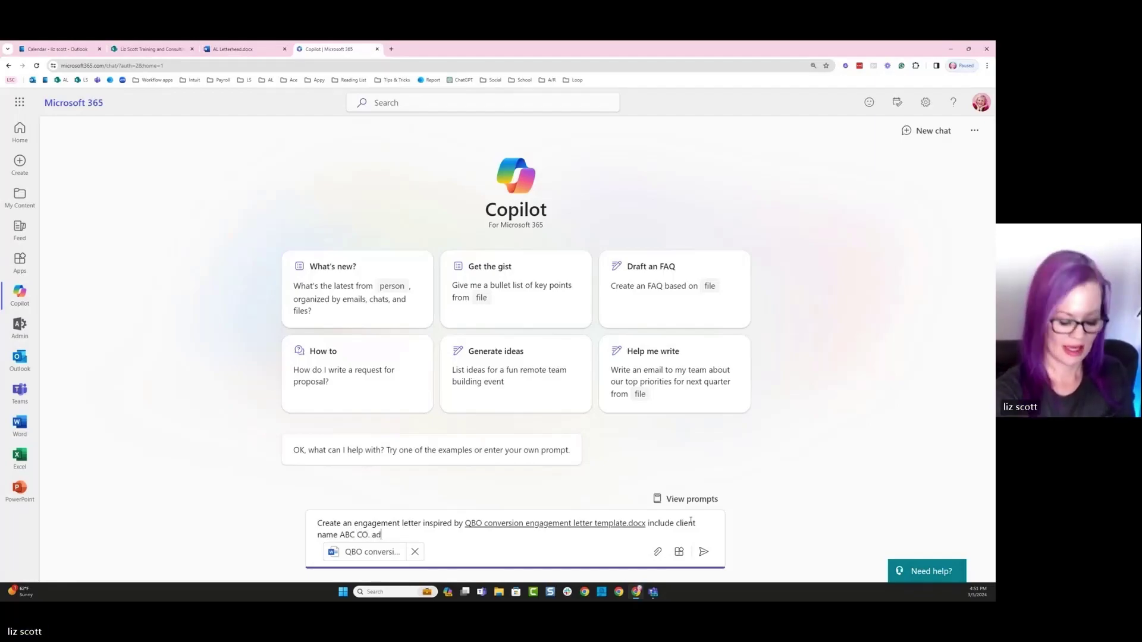
text(d a)
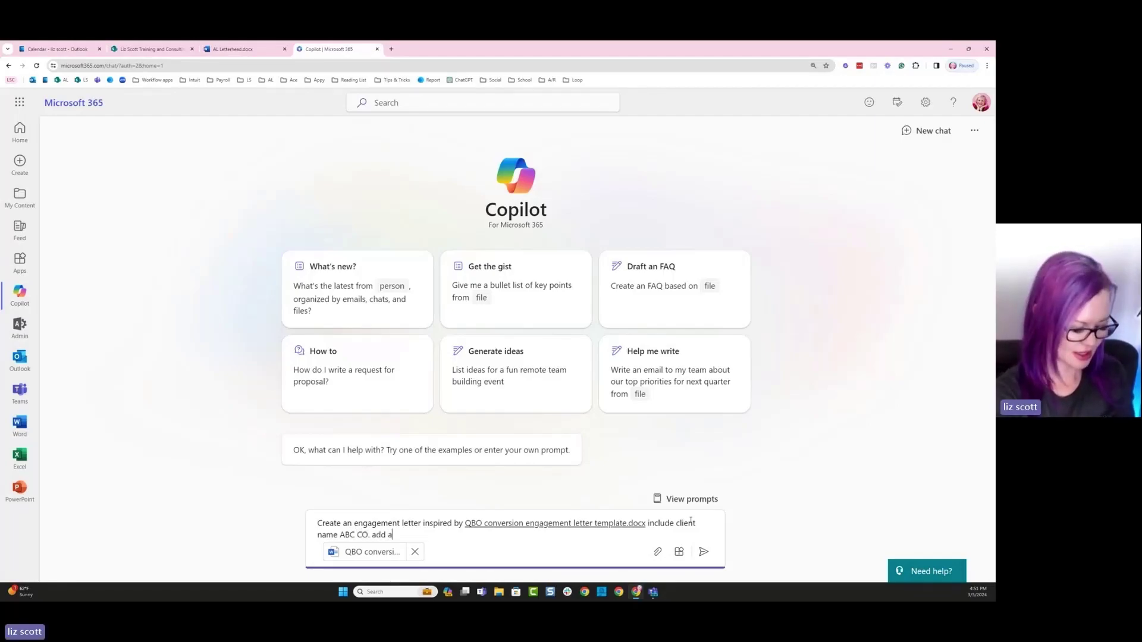
text( si)
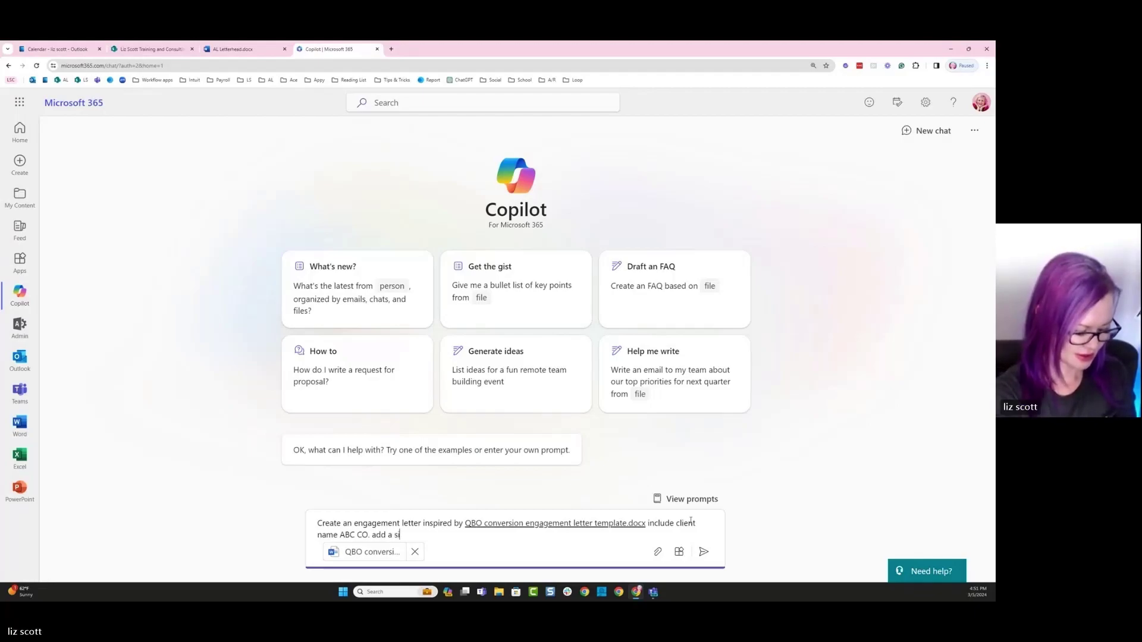
text(gnature and da)
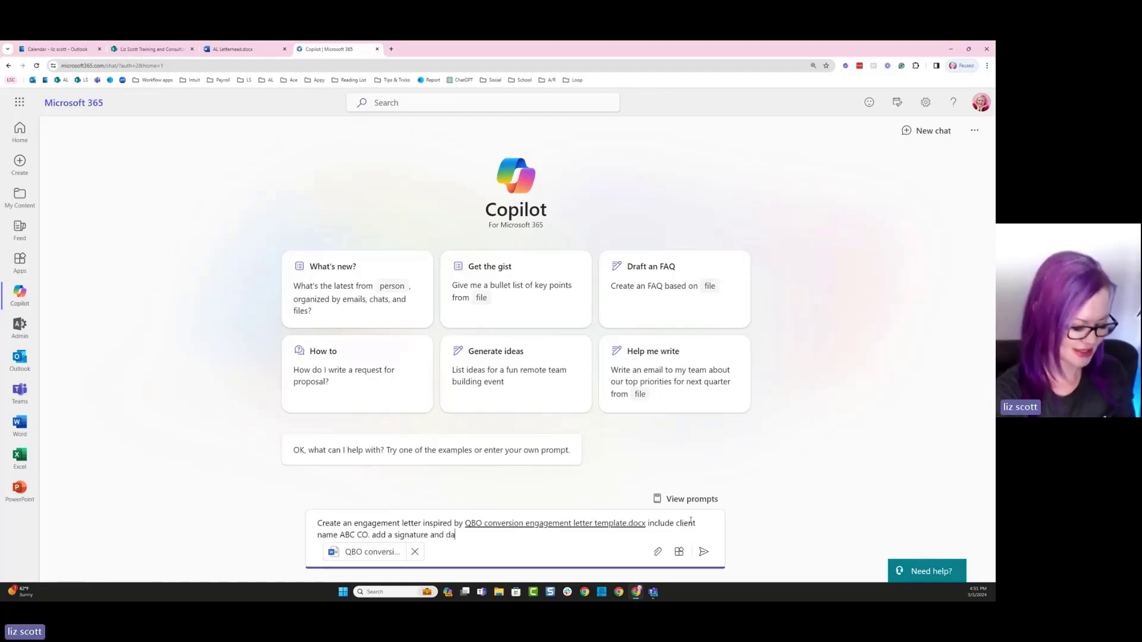
text(te line)
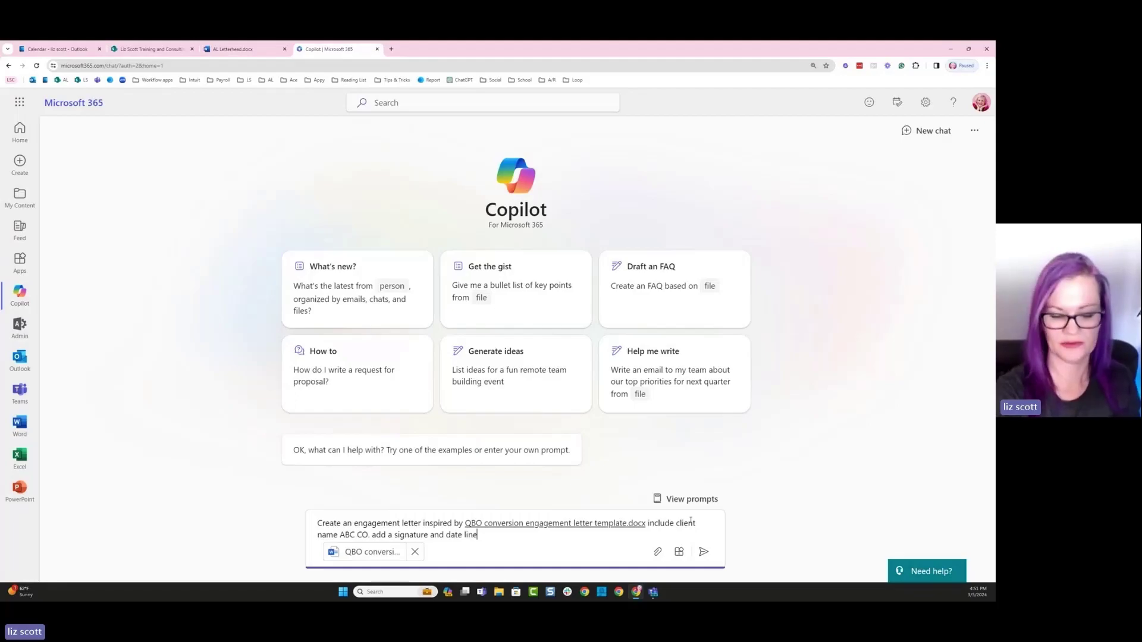
key(Return)
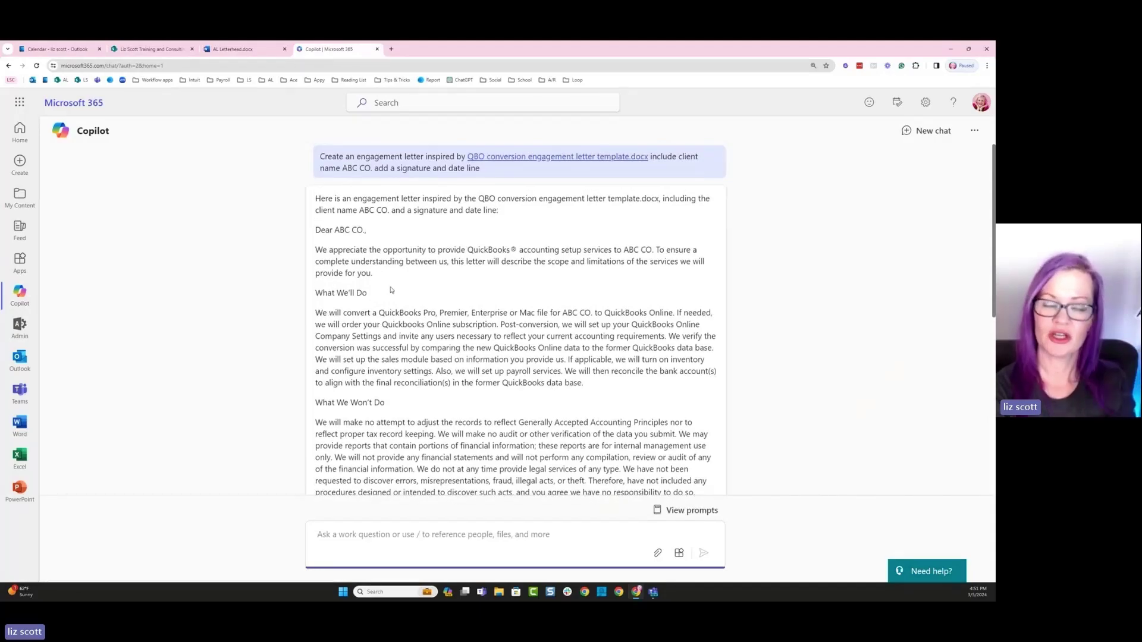
- Scroll through Copilot's letter past the Fees and Approvals sections to the name and date lines
scroll(361, 296, down, 3)
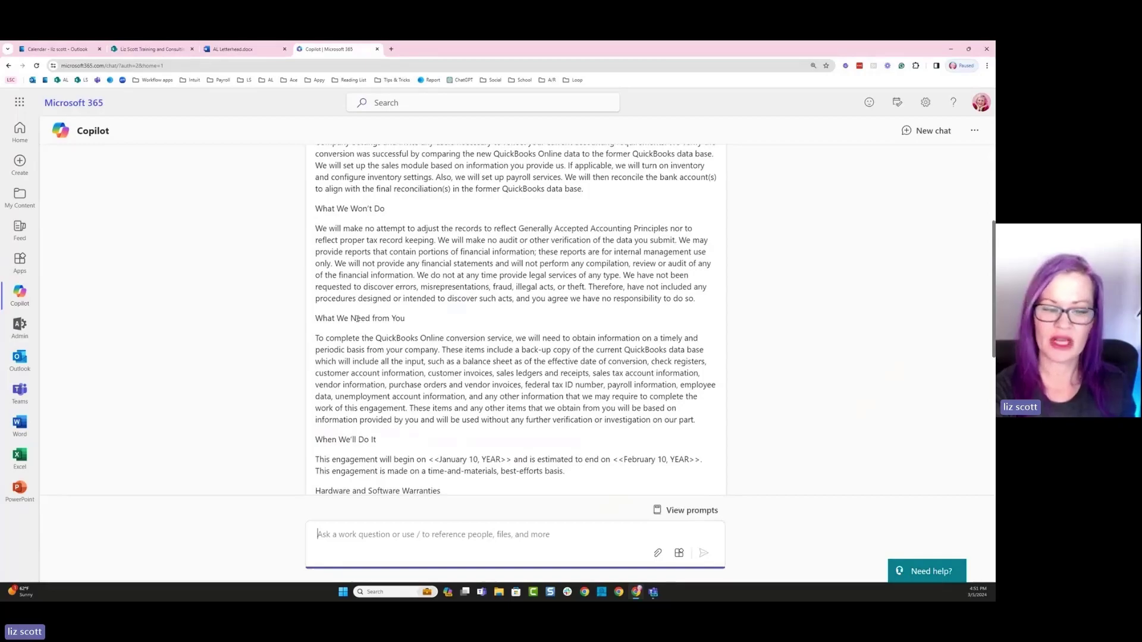
scroll(345, 338, down, 1)
scroll(383, 371, down, 1)
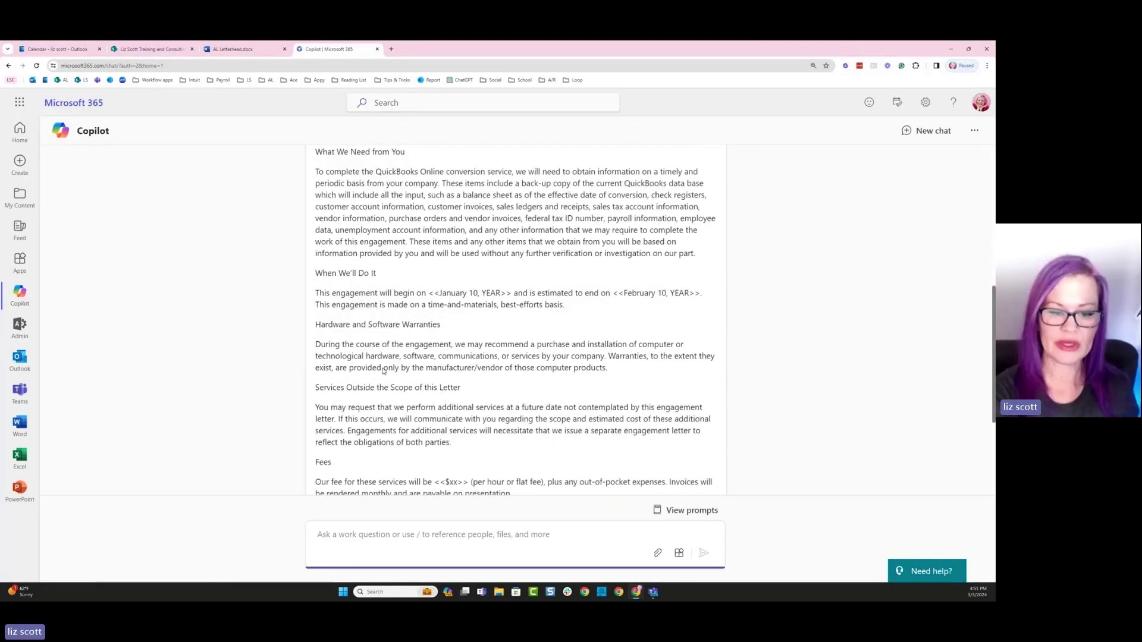
scroll(383, 371, down, 1)
scroll(413, 362, down, 2)
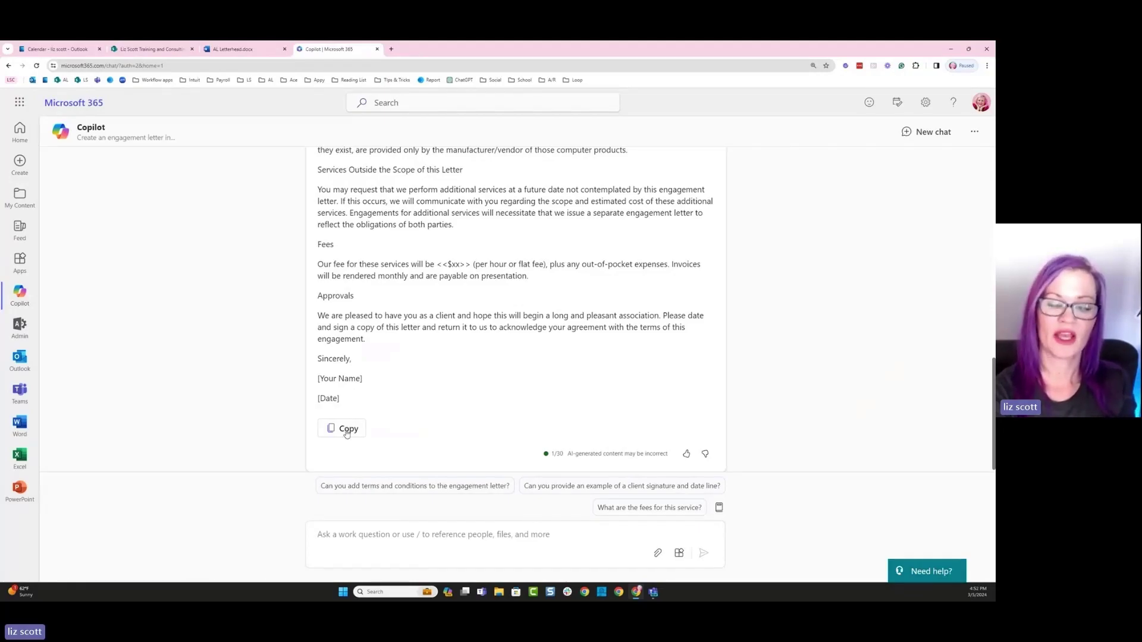
- Paste Copilot's letter into AL Letterhead.docx and delete Copilot's introductory lines above the greeting
click(347, 433)
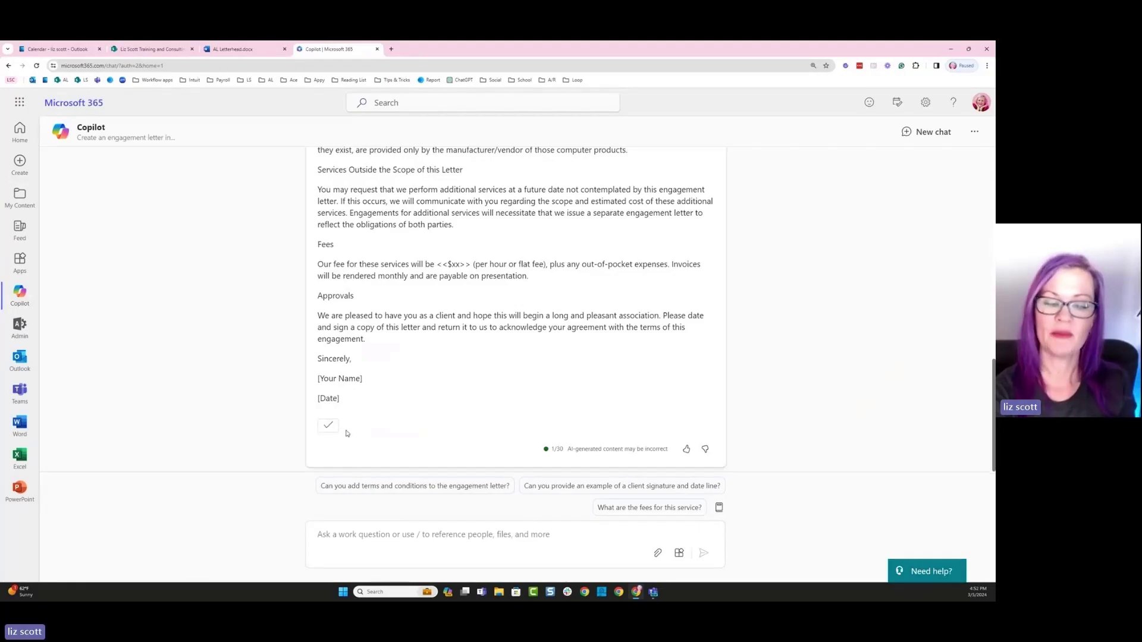
click(240, 50)
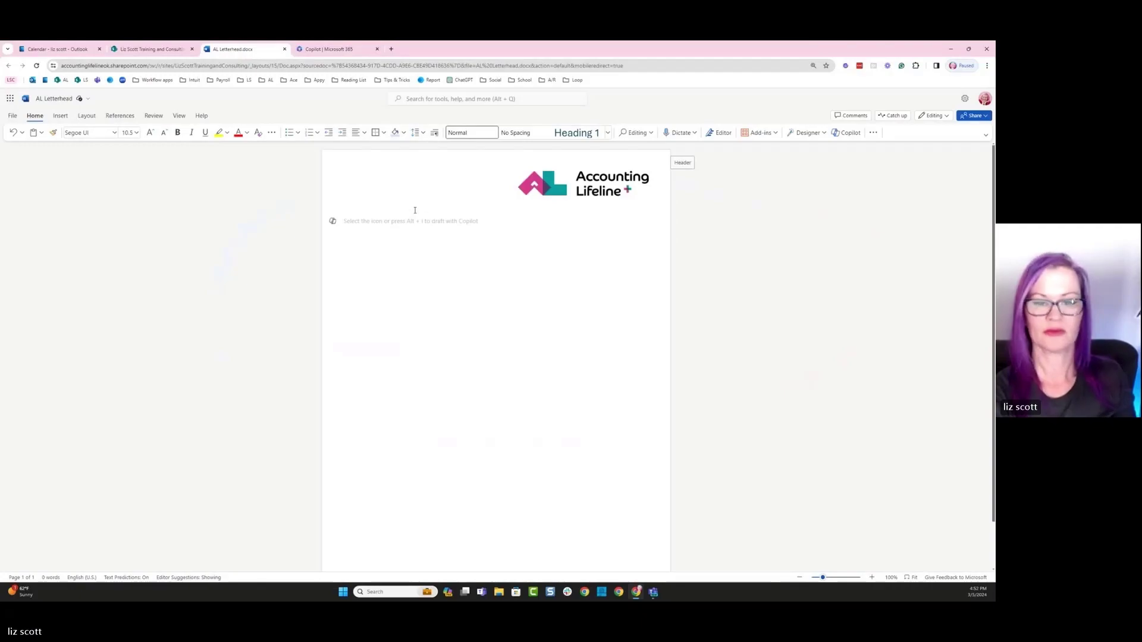
key(ctrl+v)
scroll(355, 242, up, 15)
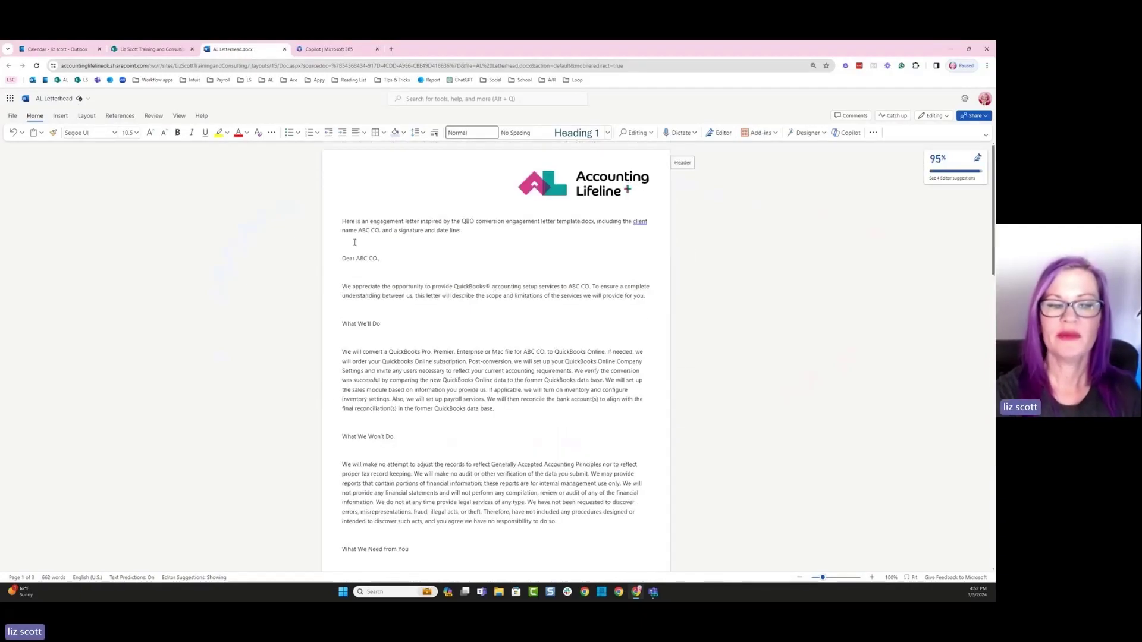
drag(354, 242, 331, 216)
key(BackSpace)
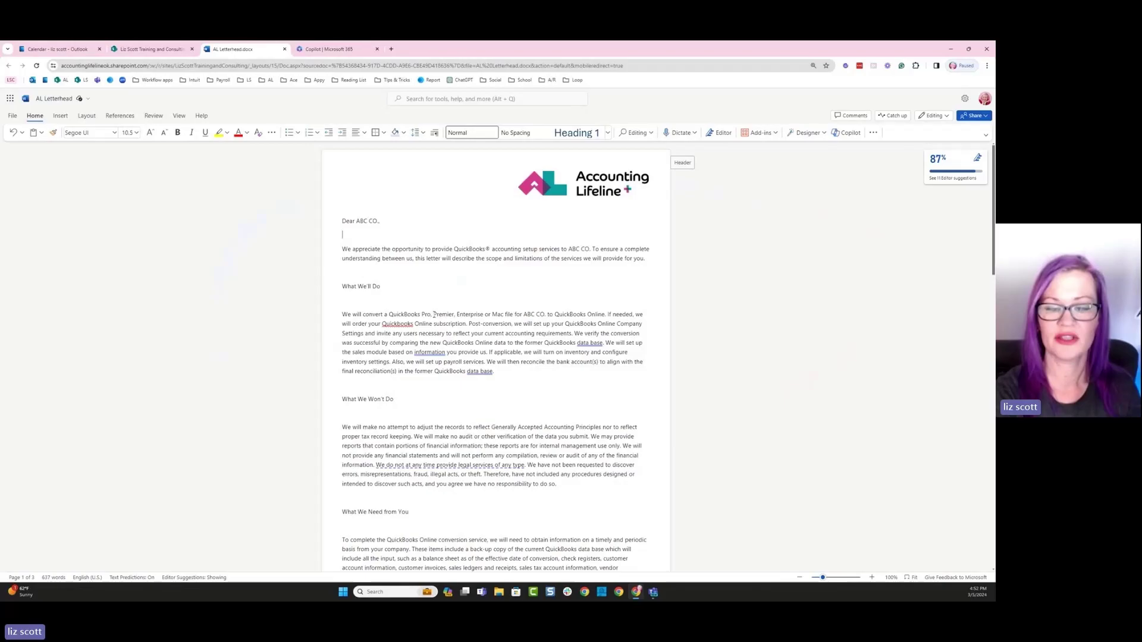
- Select the <<$xx>> fee placeholder in the pasted letter
scroll(398, 249, down, 2)
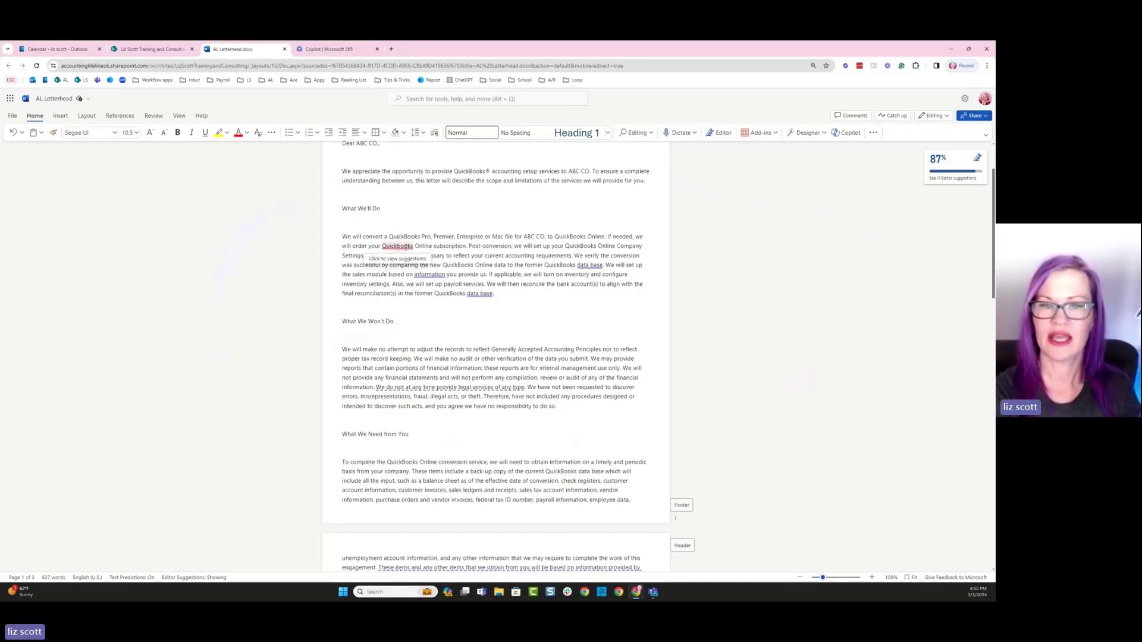
scroll(425, 318, down, 15)
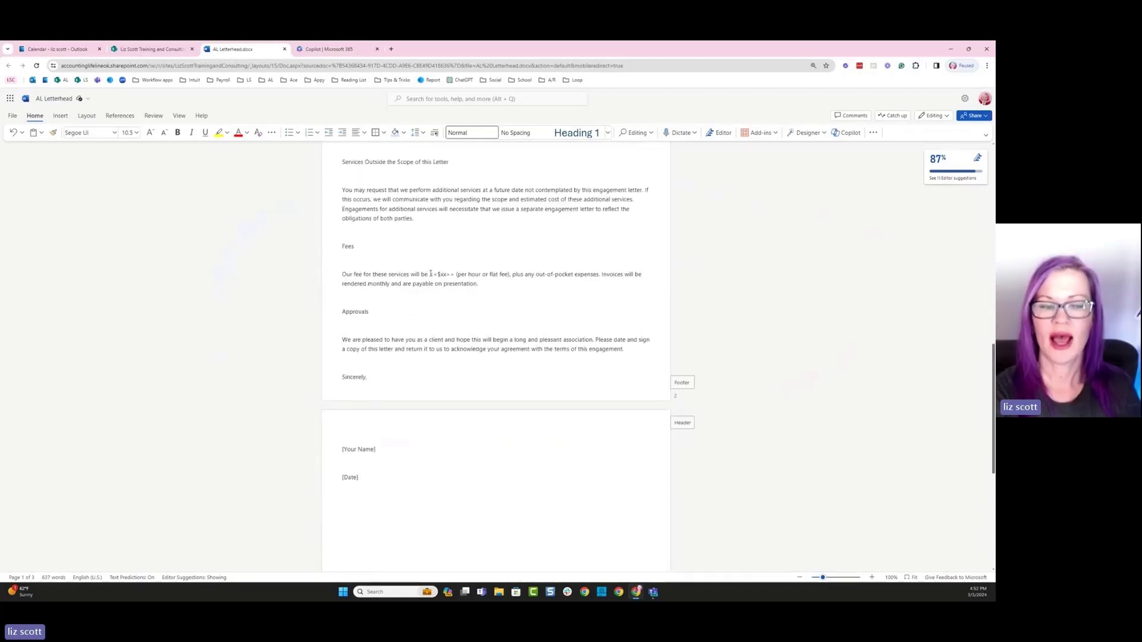
drag(429, 274, 454, 274)
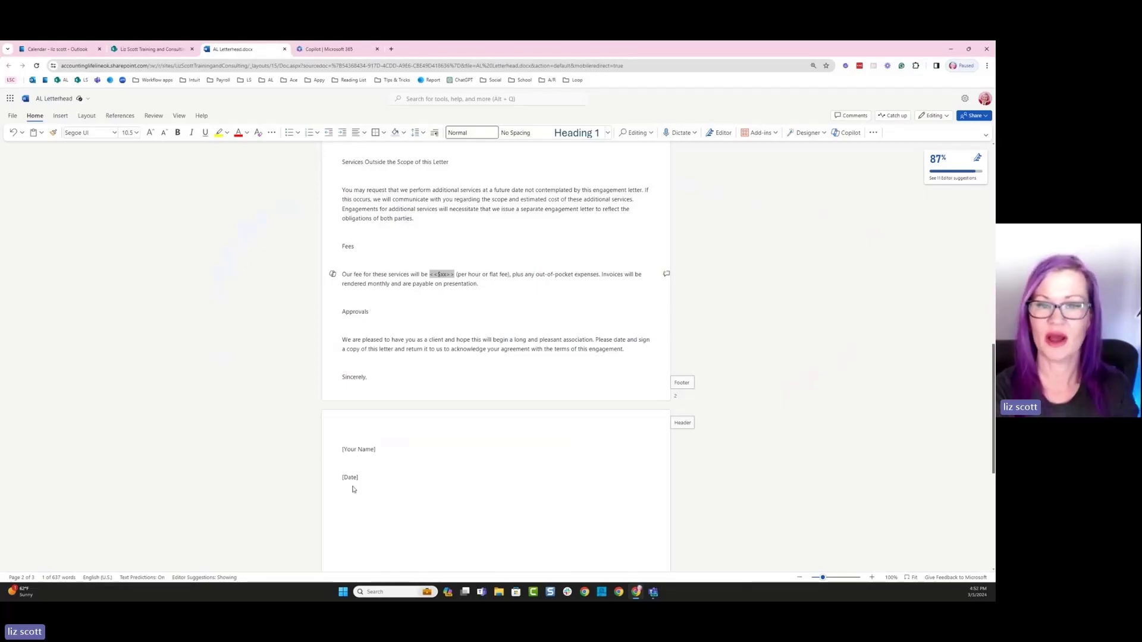
scroll(353, 489, up, 5)
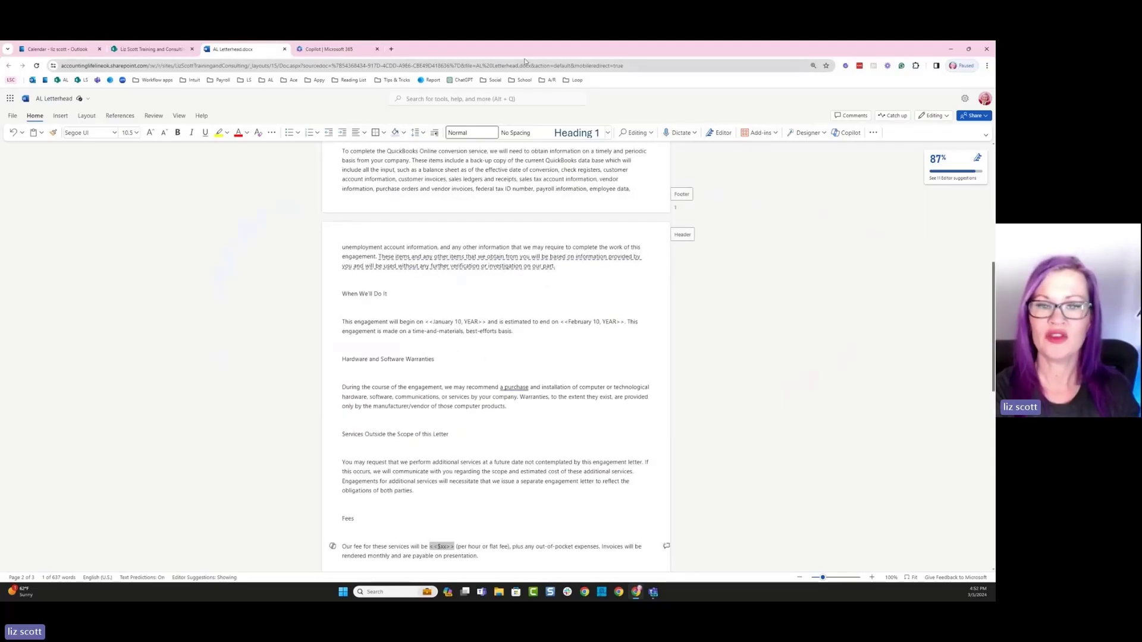